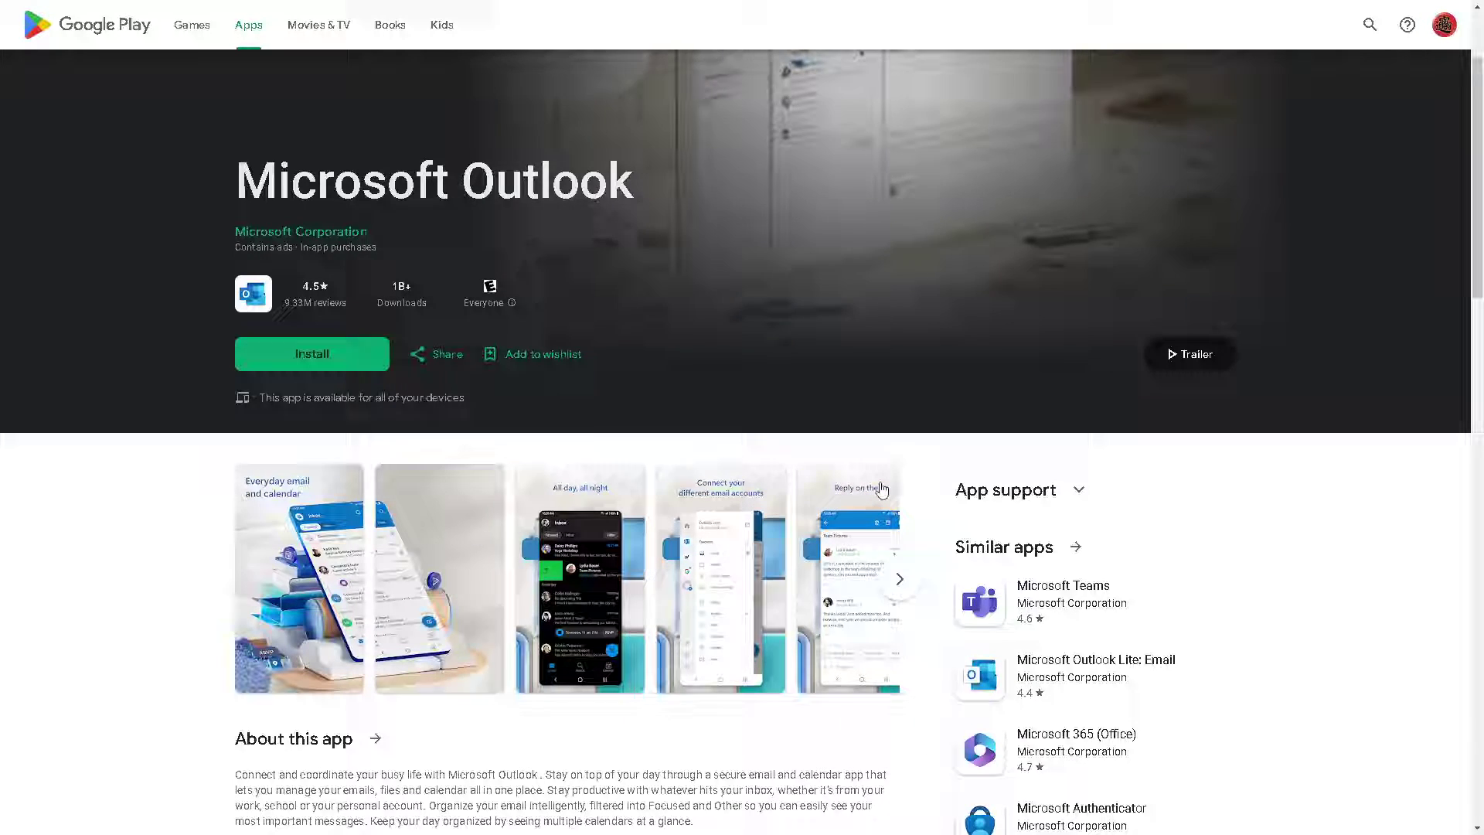
# Step: Scroll down the Microsoft Outlook listing on Google Play to review it
pyautogui.scroll(-3, 882, 489)
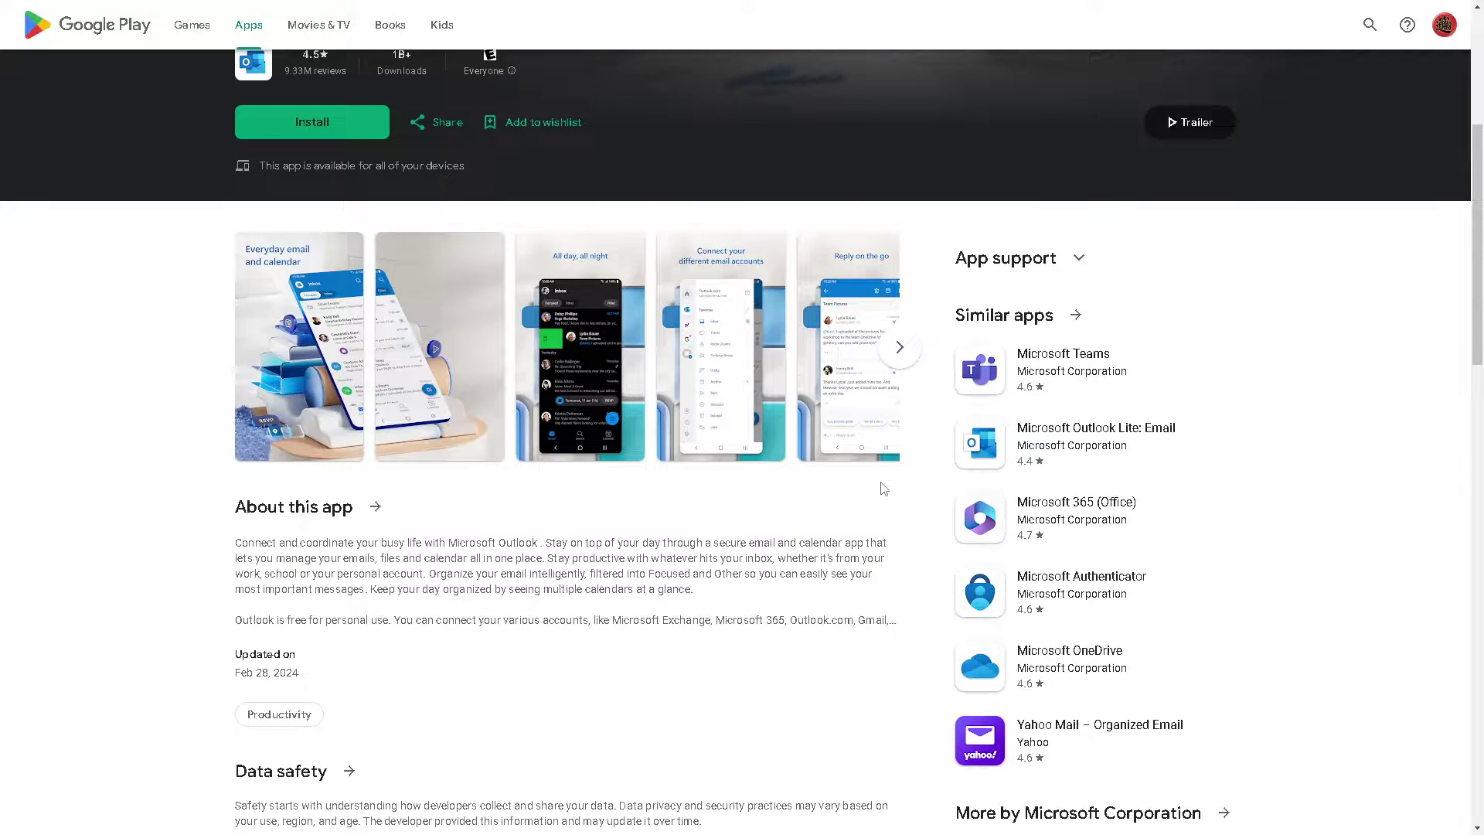
pyautogui.scroll(-7, 886, 489)
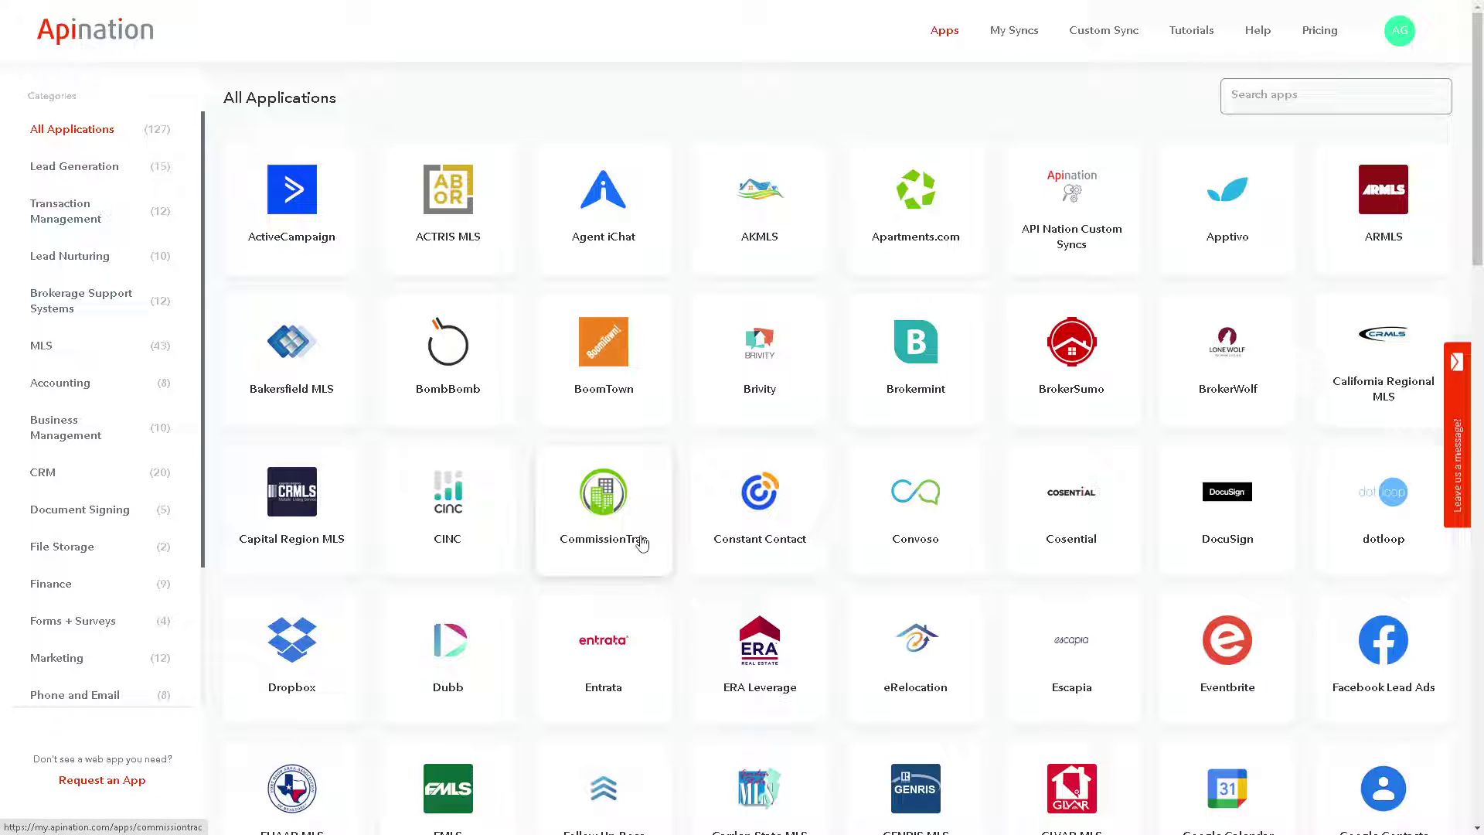
# Step: Scroll the All Applications grid of 127 integrations down to the Mailchimp card
pyautogui.scroll(-3, 672, 514)
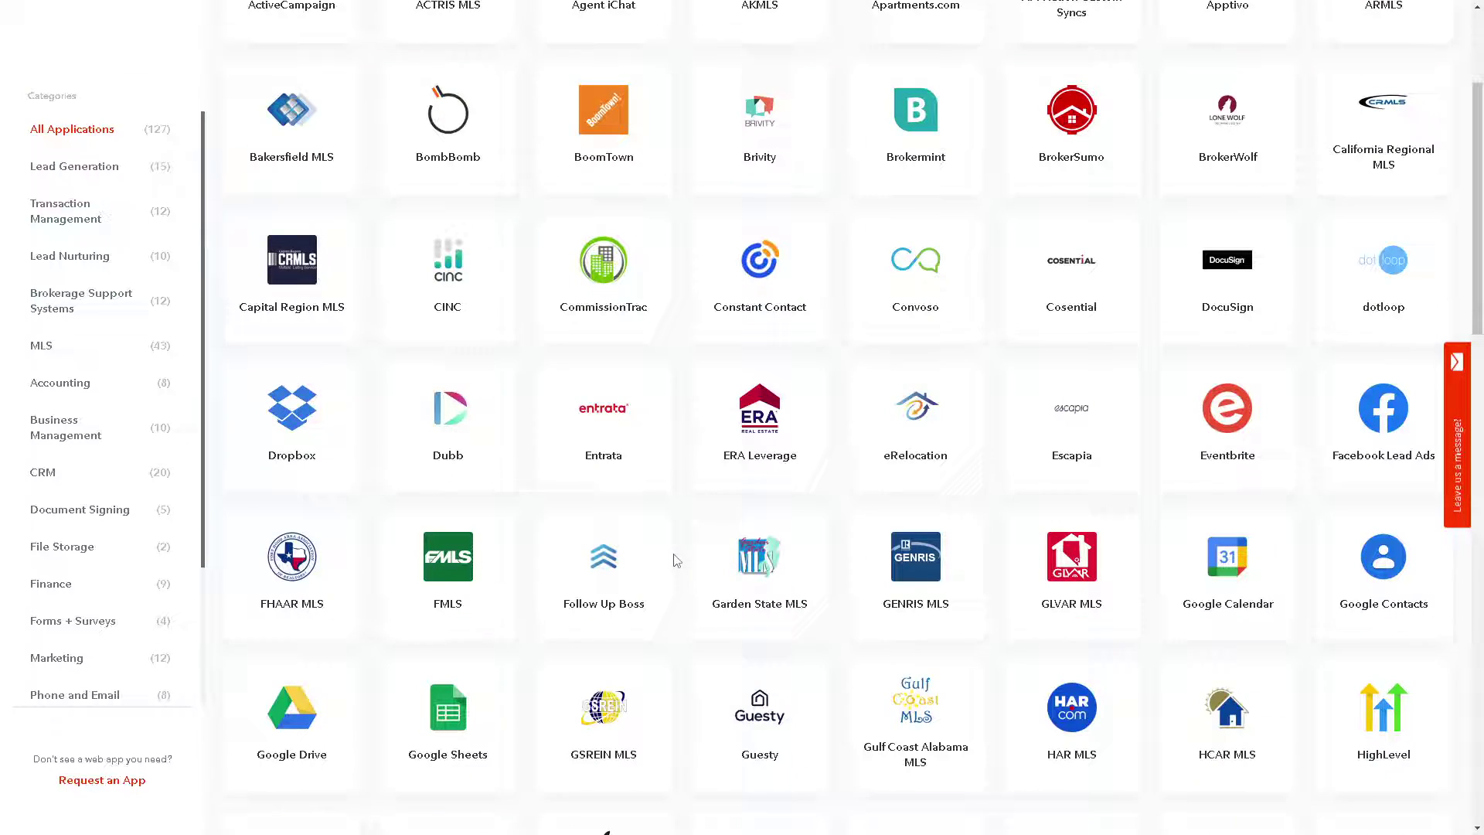
pyautogui.scroll(-5, 727, 525)
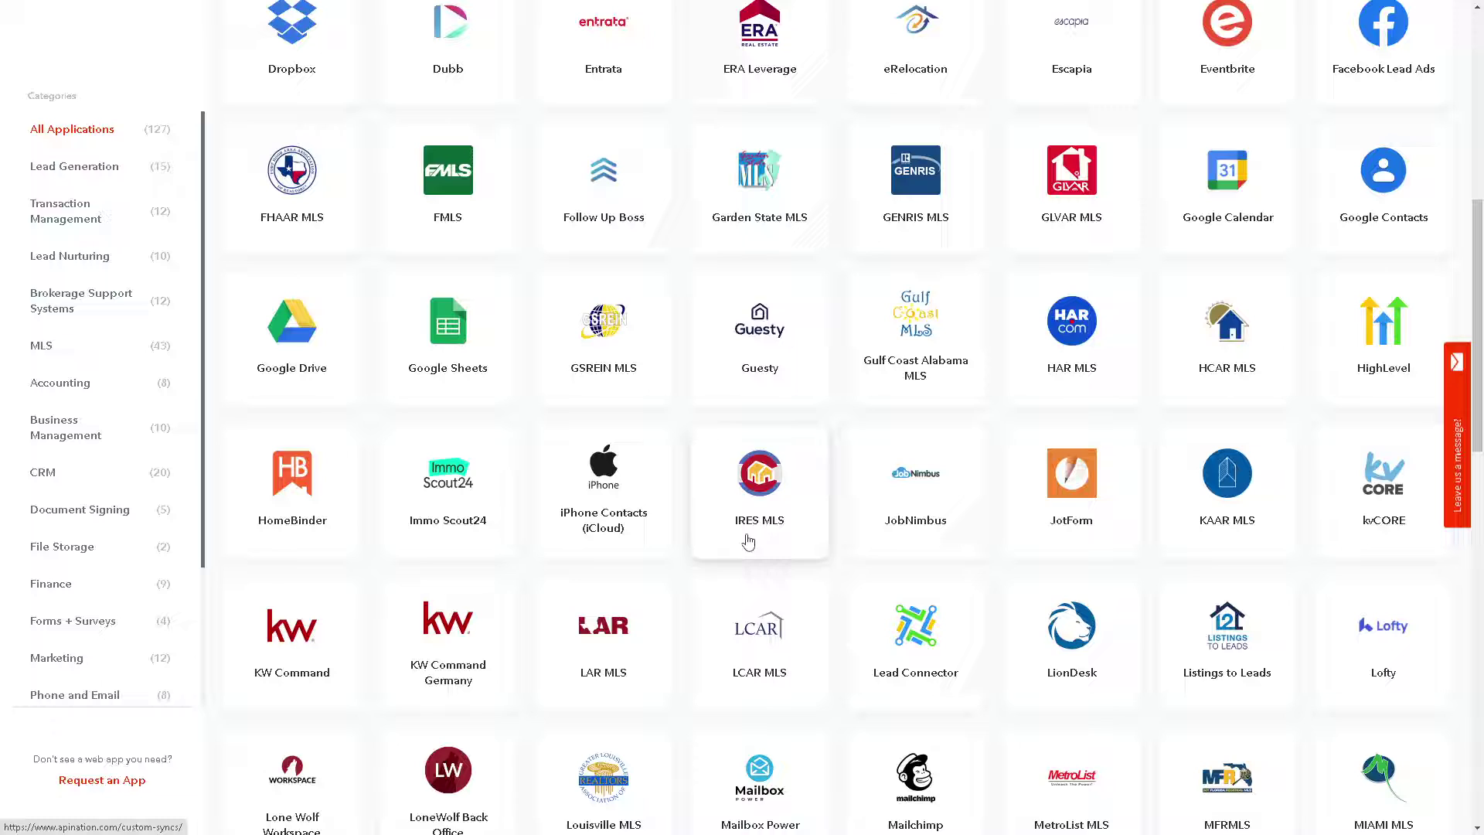
pyautogui.scroll(-3, 910, 633)
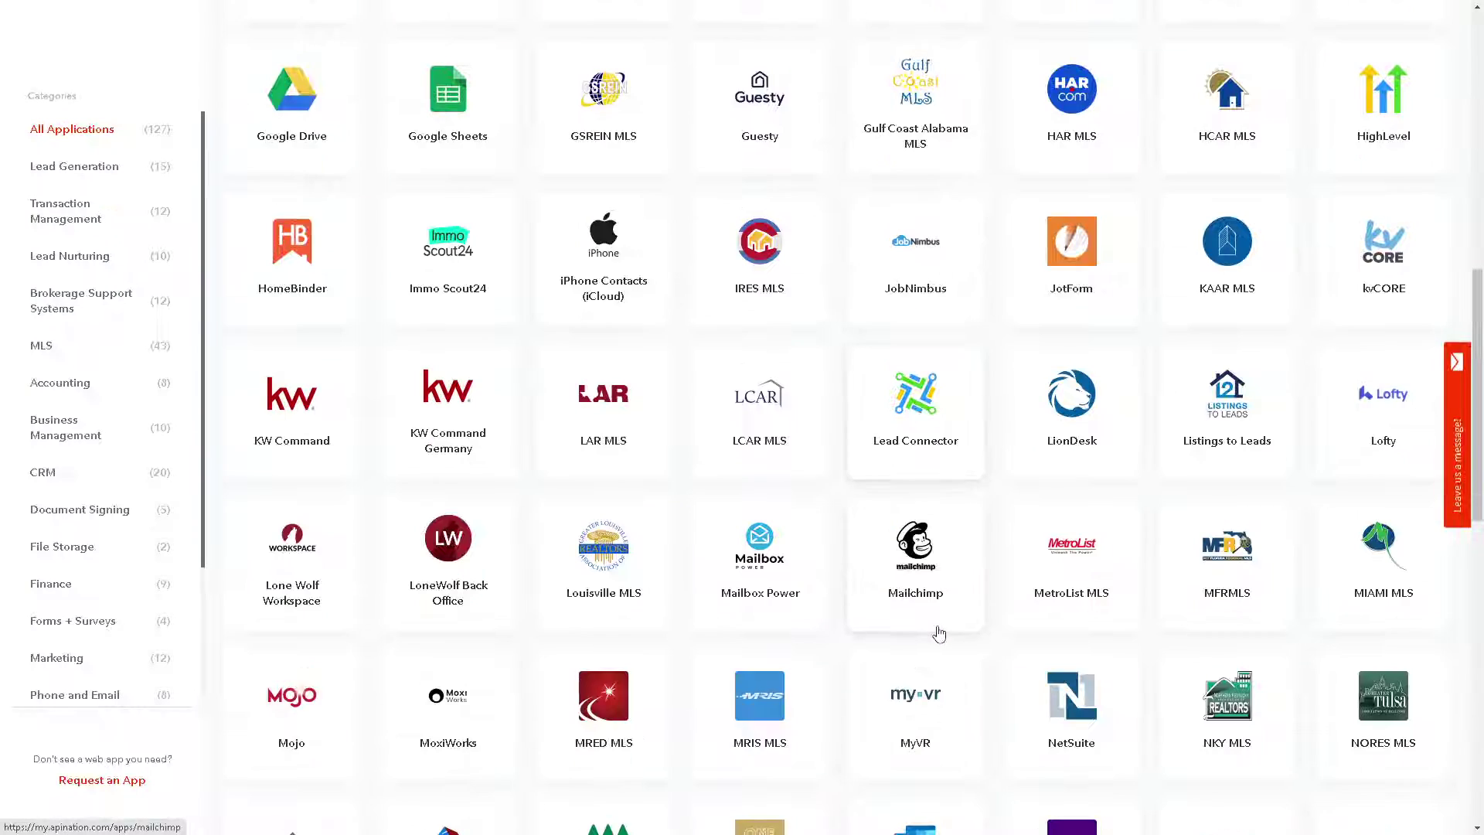
# Step: Open the Mailchimp integration and choose Outlook as the app to sync with
pyautogui.click(916, 557)
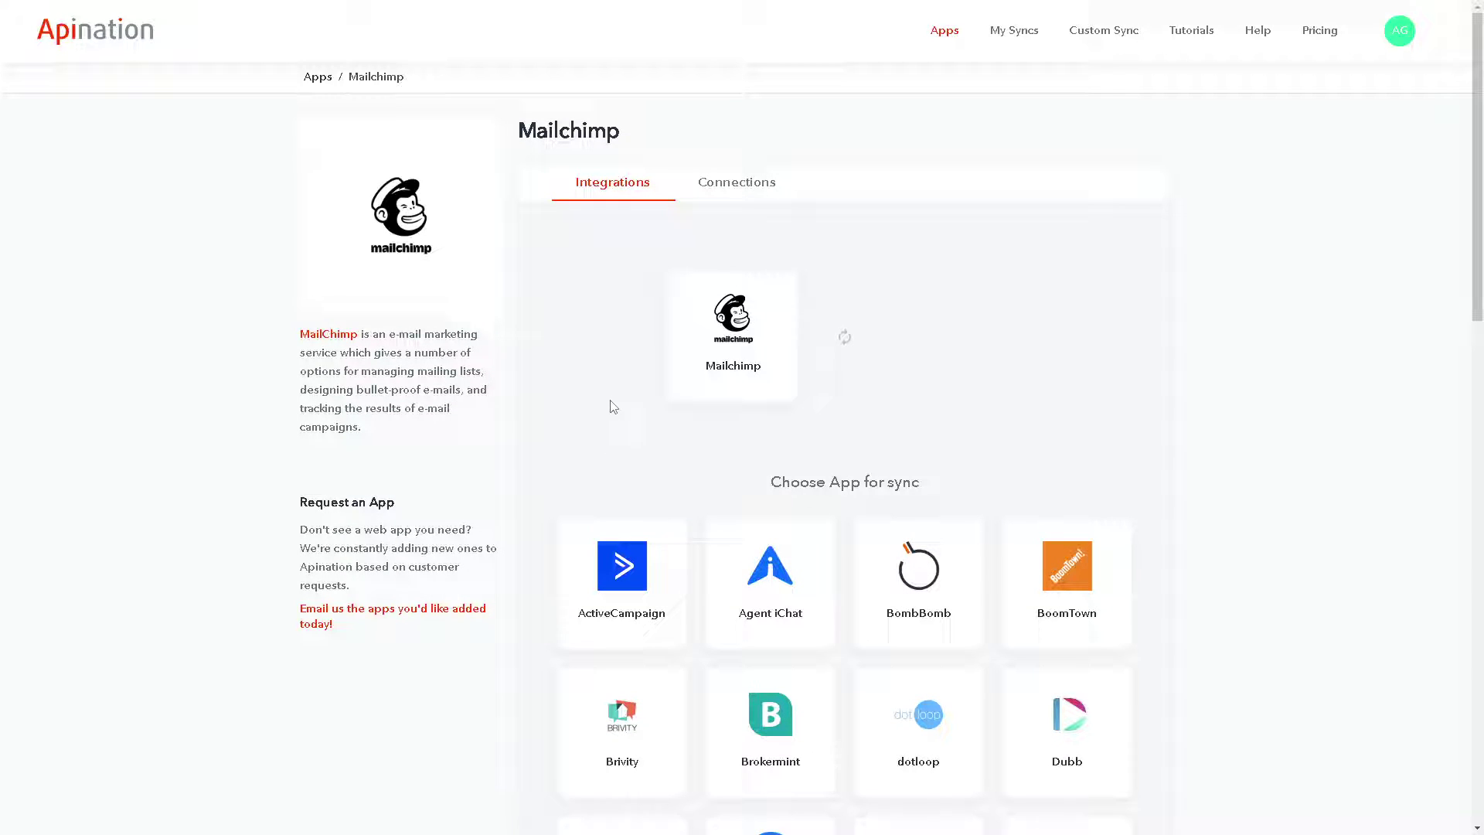
pyautogui.scroll(-2, 632, 405)
pyautogui.scroll(-7, 930, 487)
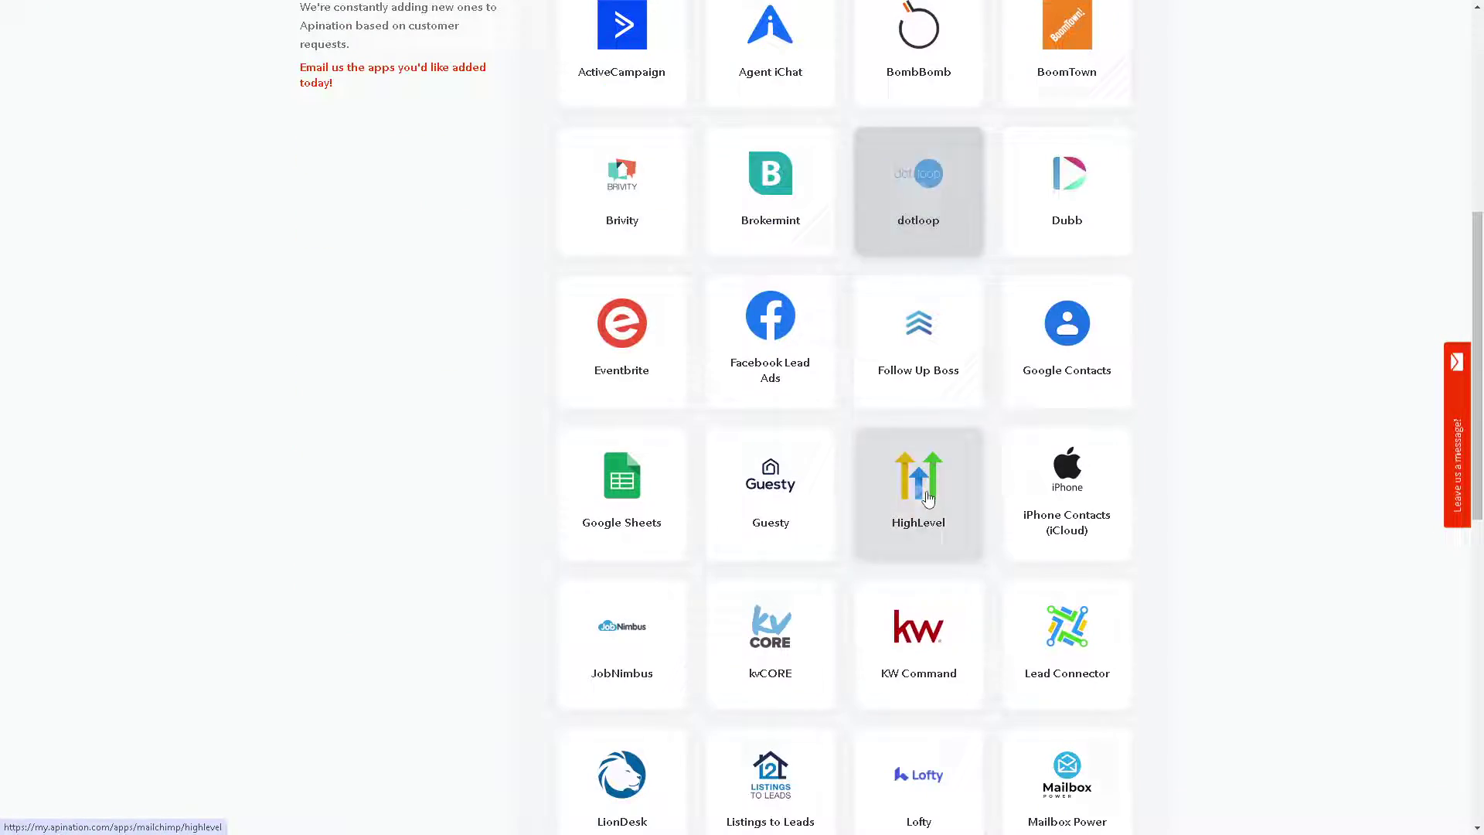
pyautogui.scroll(-2, 997, 475)
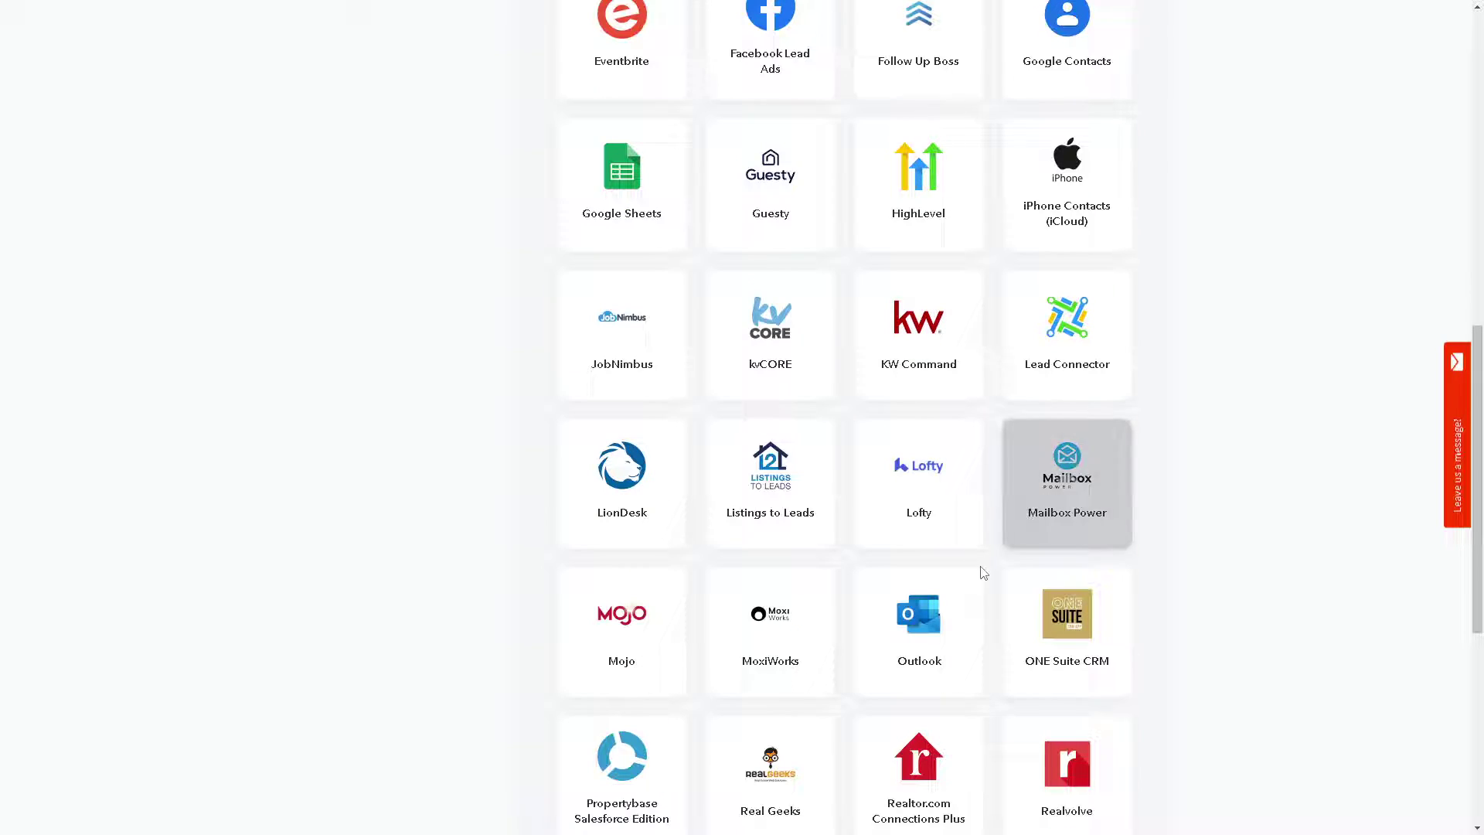
pyautogui.click(936, 615)
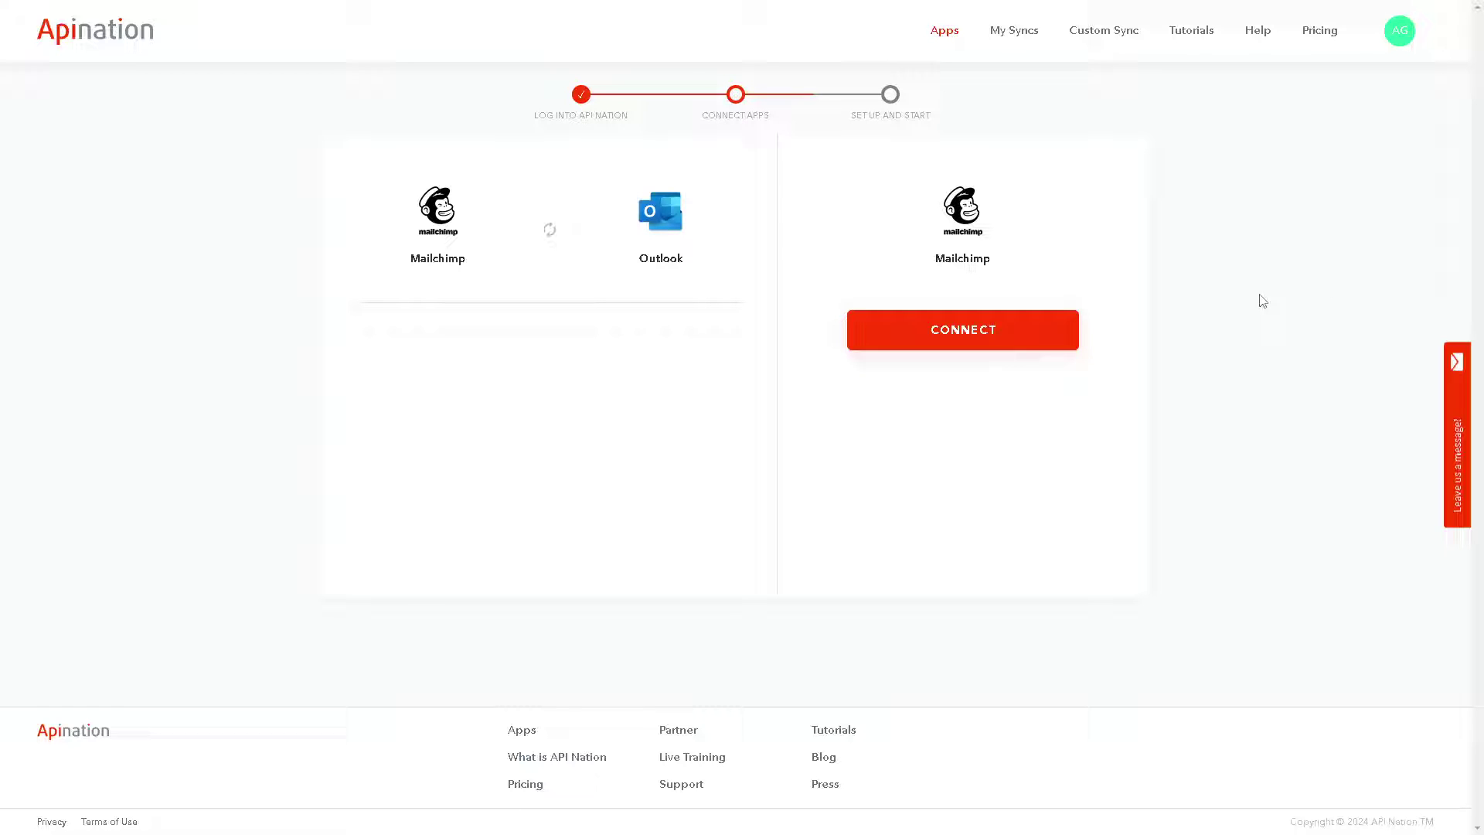
pyautogui.click(894, 335)
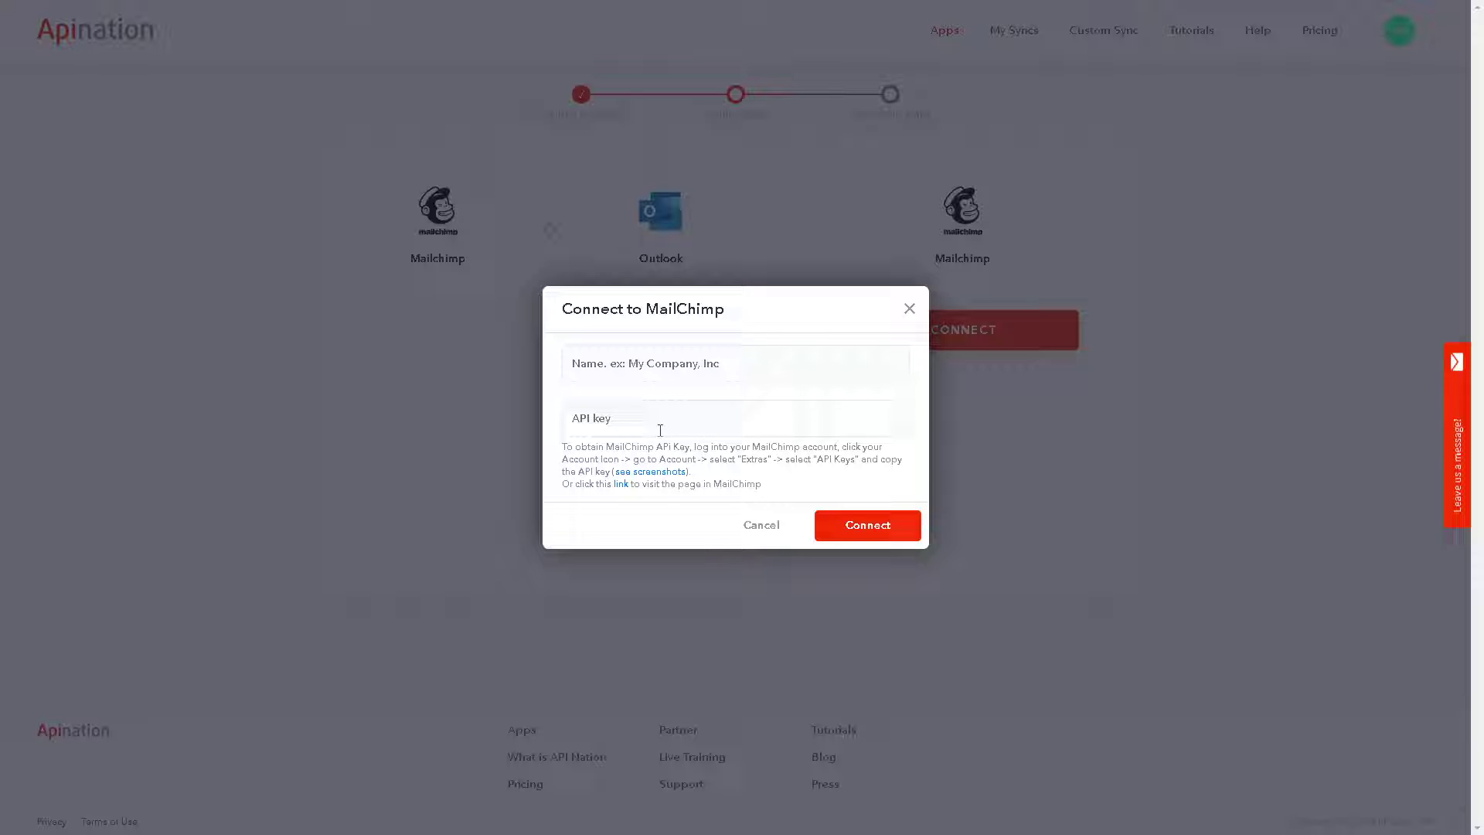
pyautogui.click(867, 525)
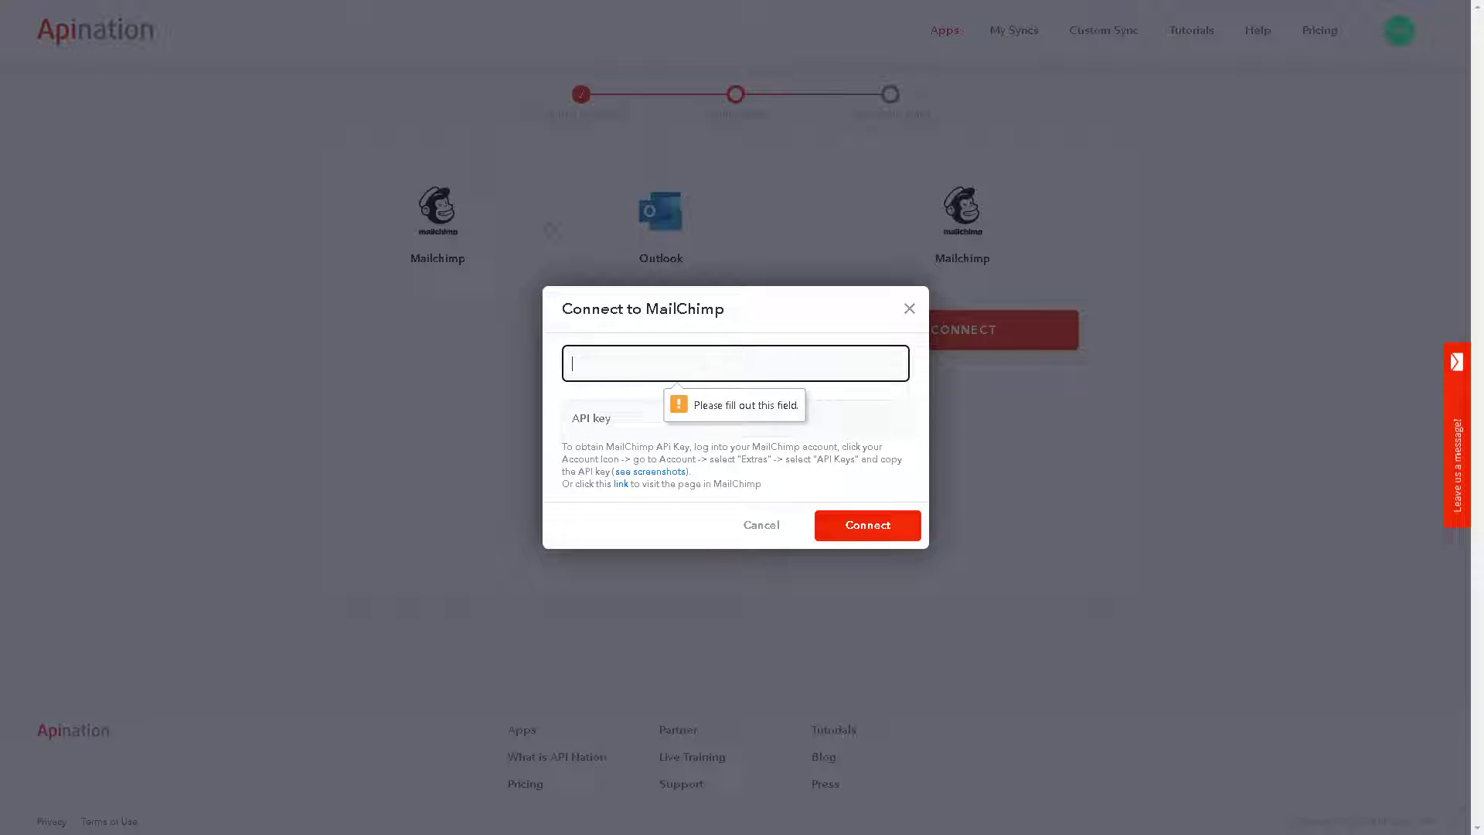
pyautogui.press('Escape')
pyautogui.press('F11')
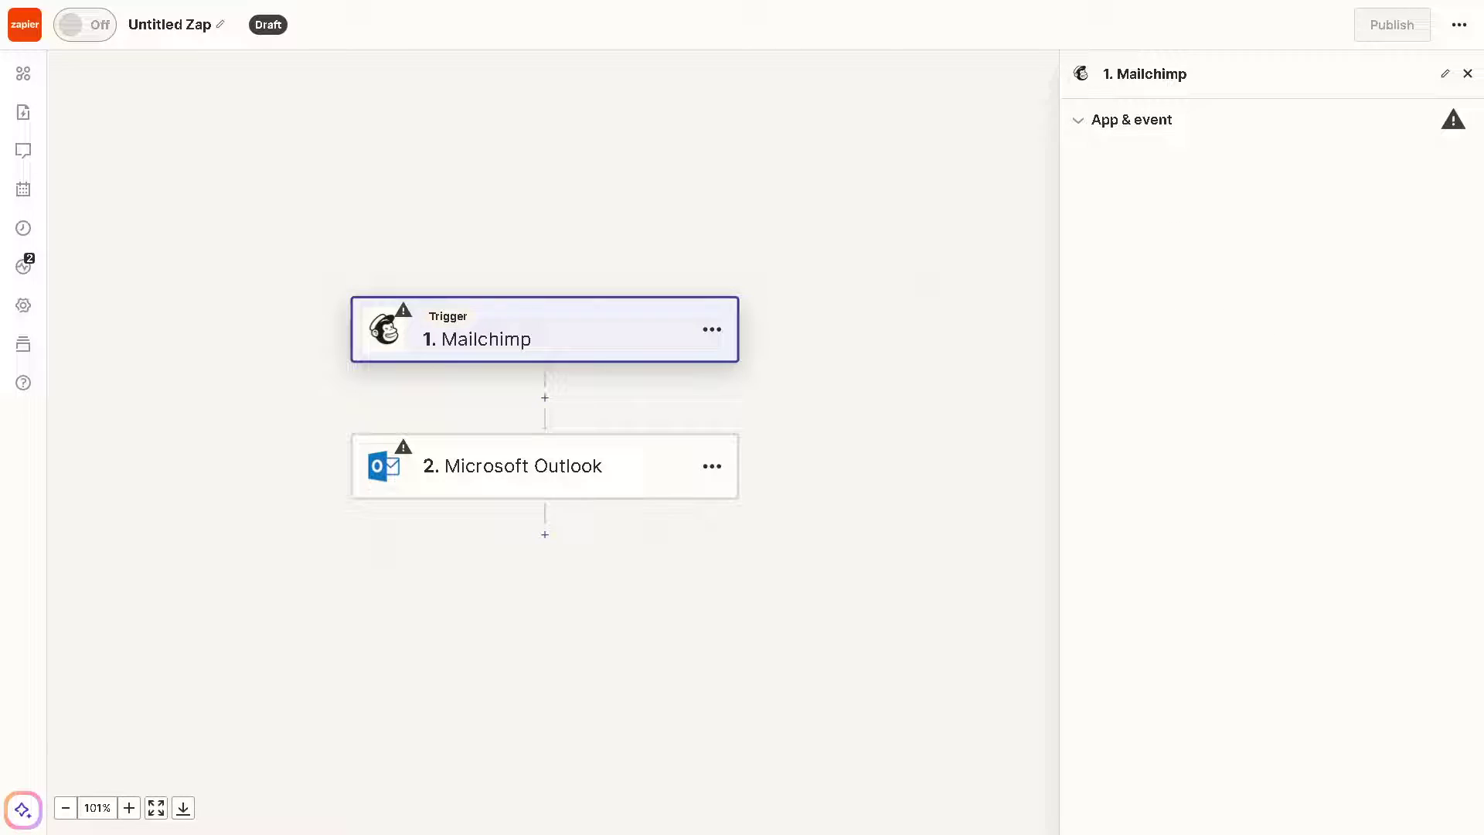
# Step: Expand the Mailchimp trigger's App & event settings and view its event list without choosing
pyautogui.click(1083, 135)
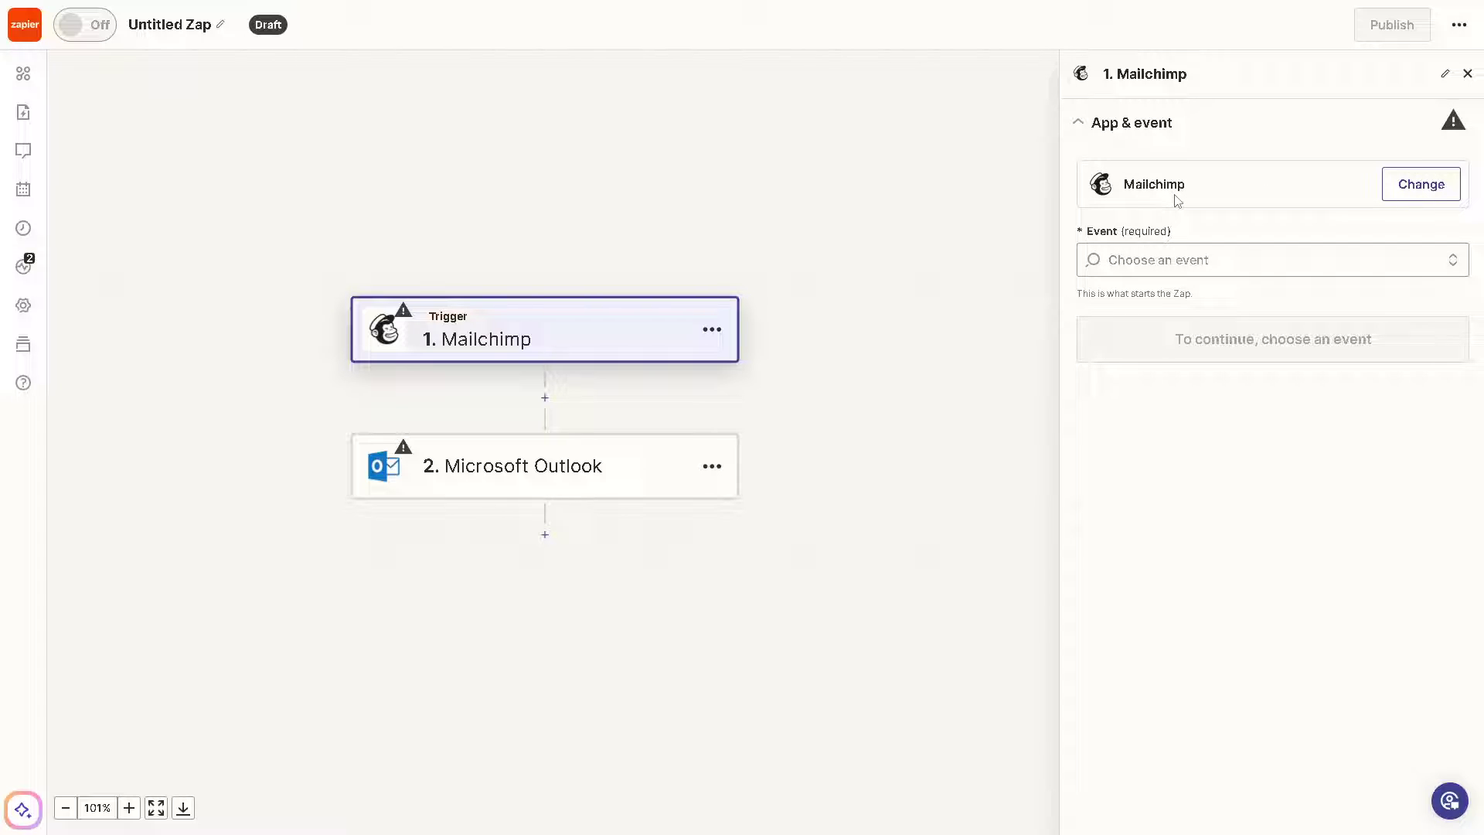
pyautogui.click(1186, 260)
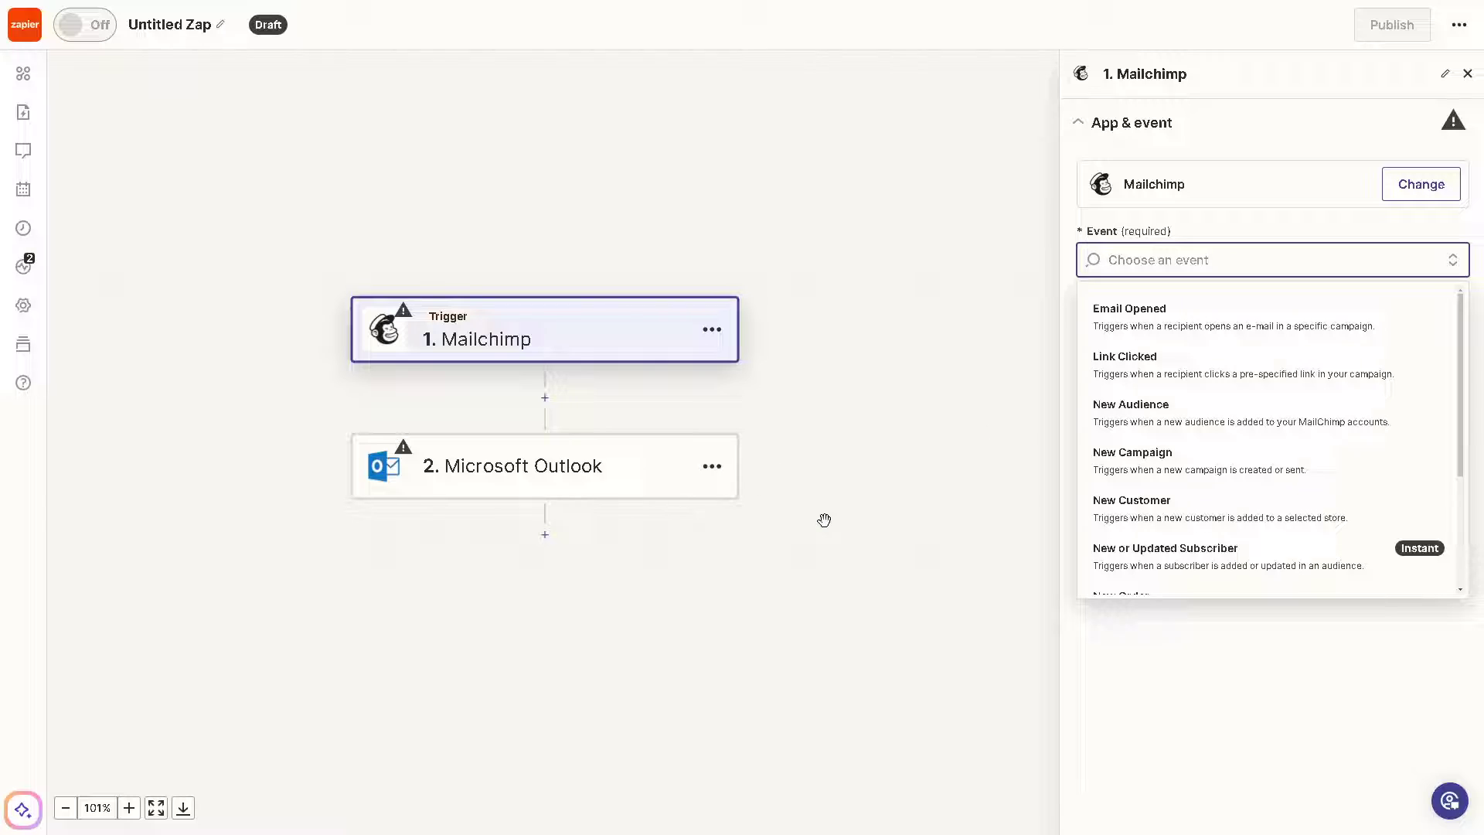
pyautogui.click(764, 537)
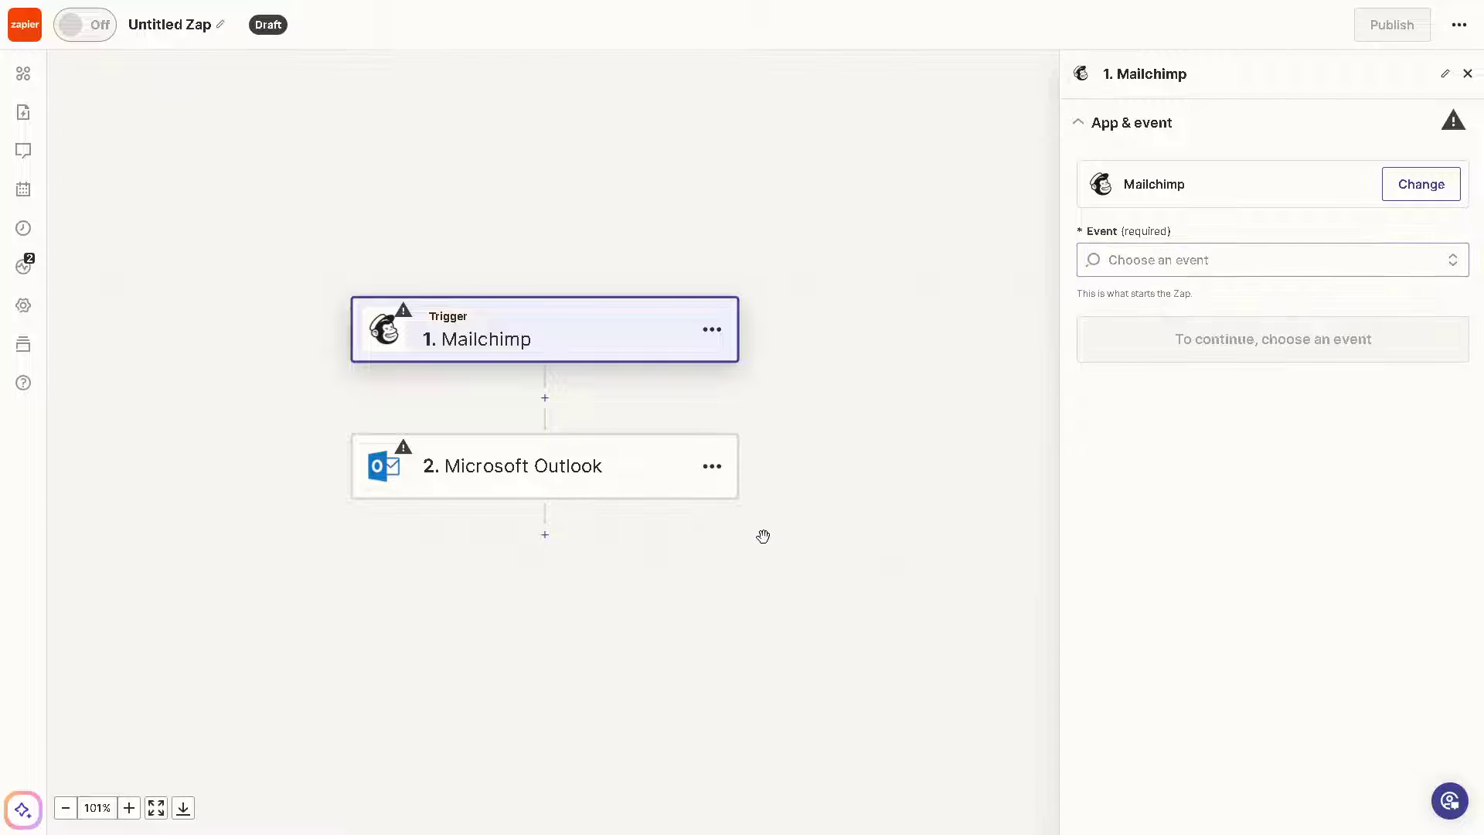
# Step: Add a new action step below Outlook, choose Microsoft Outlook, and view its events
pyautogui.click(546, 539)
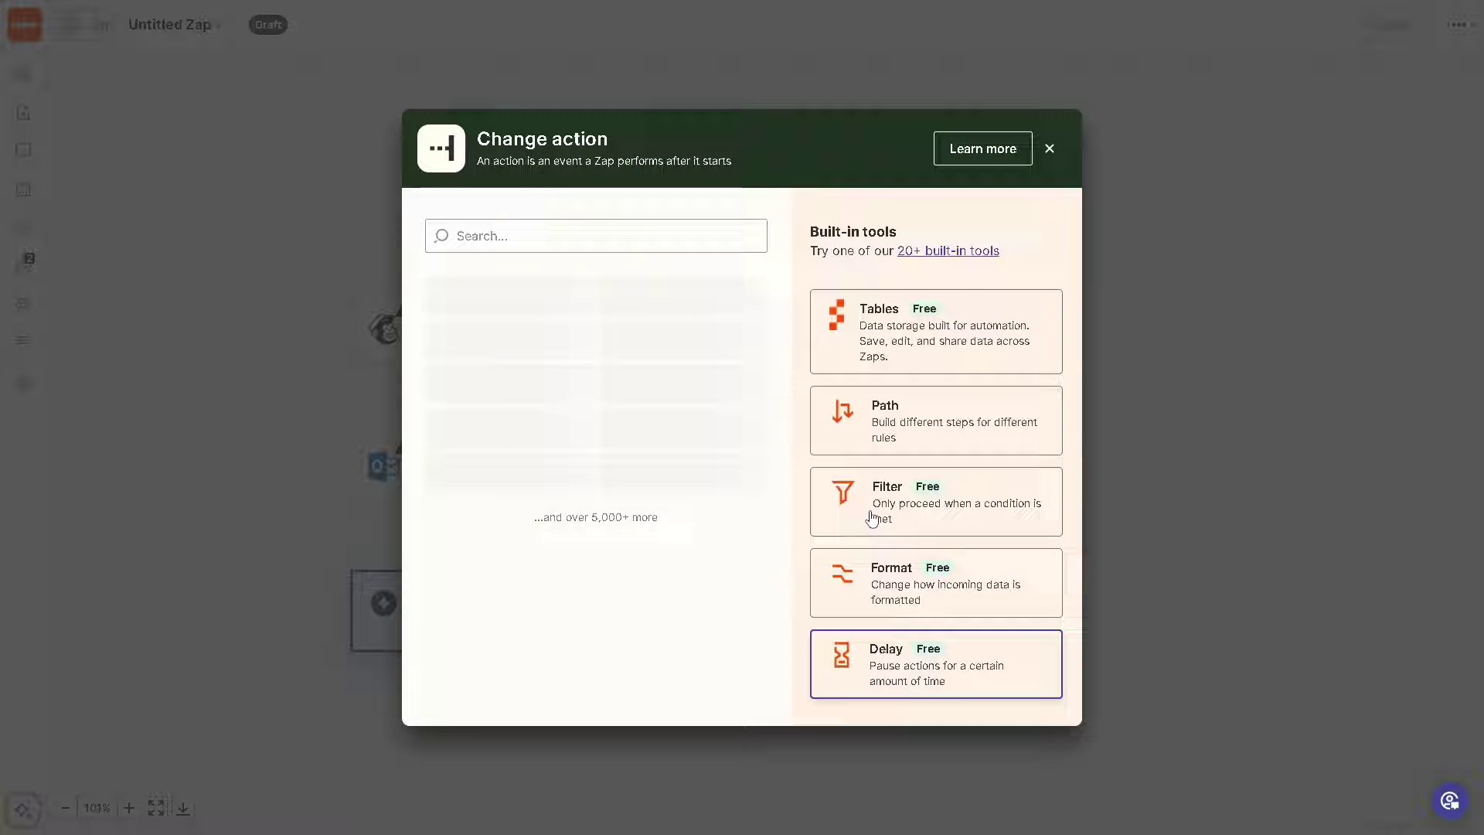
pyautogui.click(570, 241)
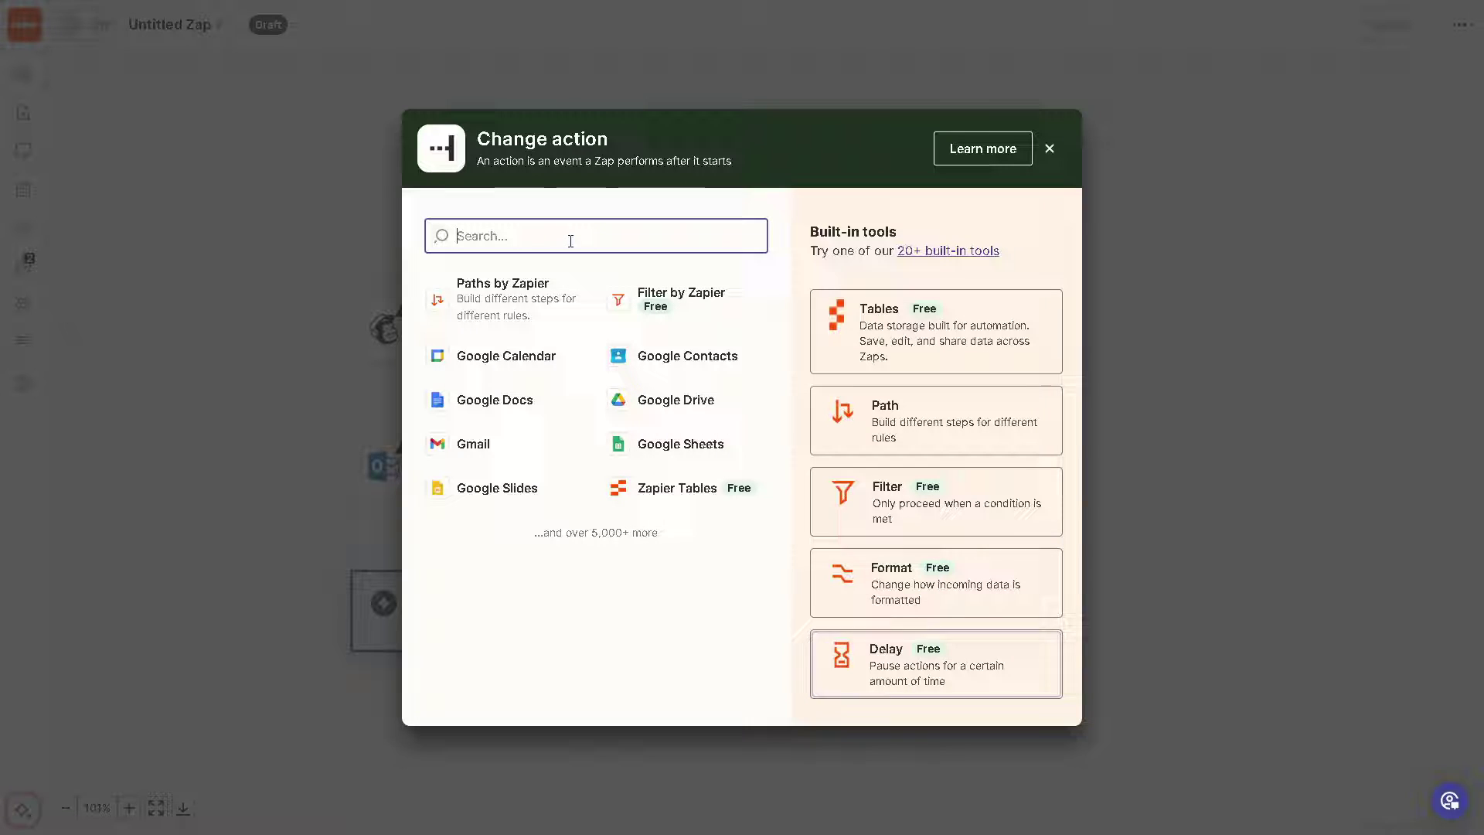
pyautogui.write('Ou')
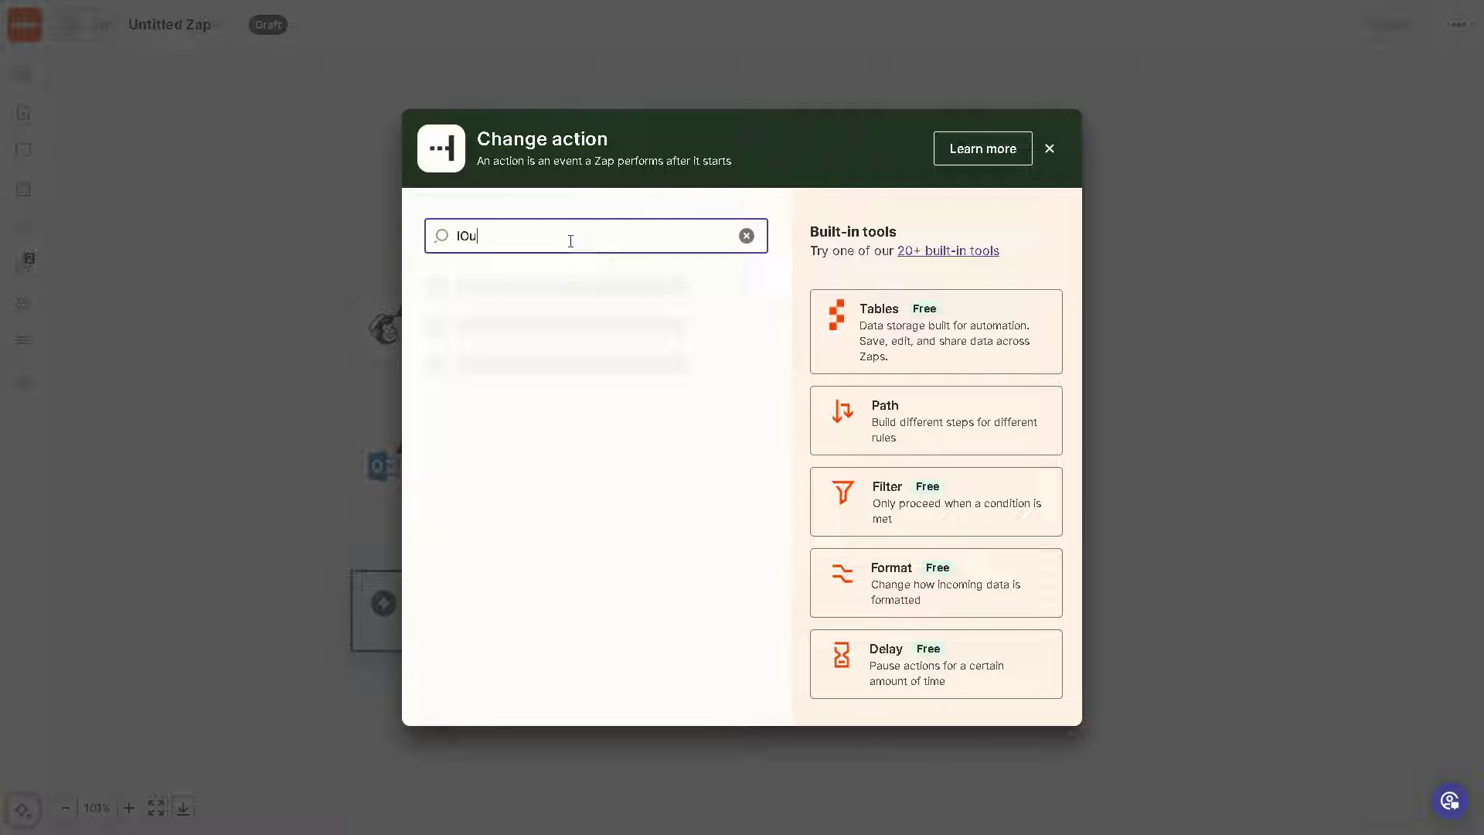
pyautogui.hotkey('ctrl', 'a')
pyautogui.write('Out')
pyautogui.click(546, 301)
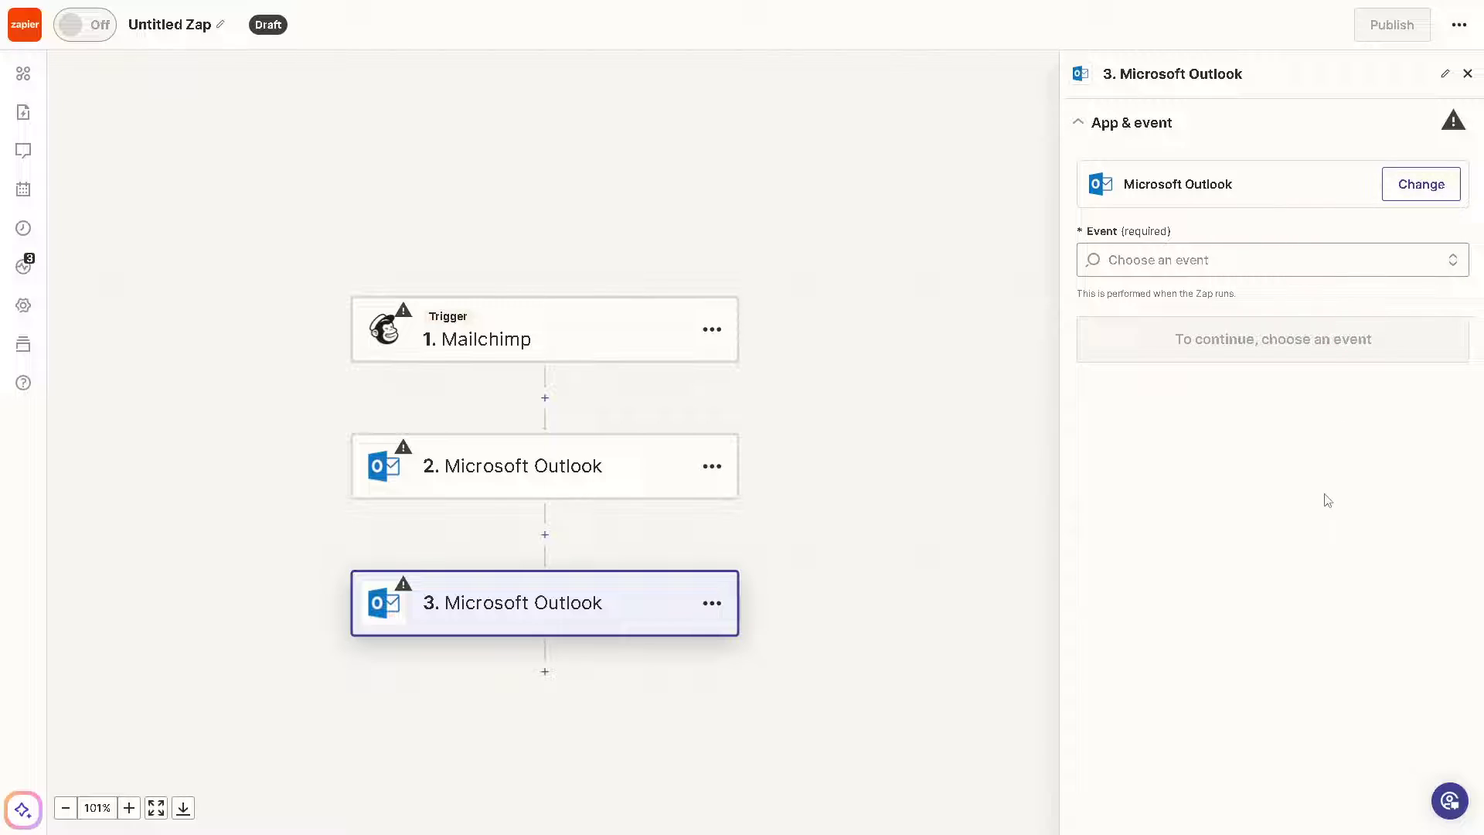
pyautogui.click(1285, 263)
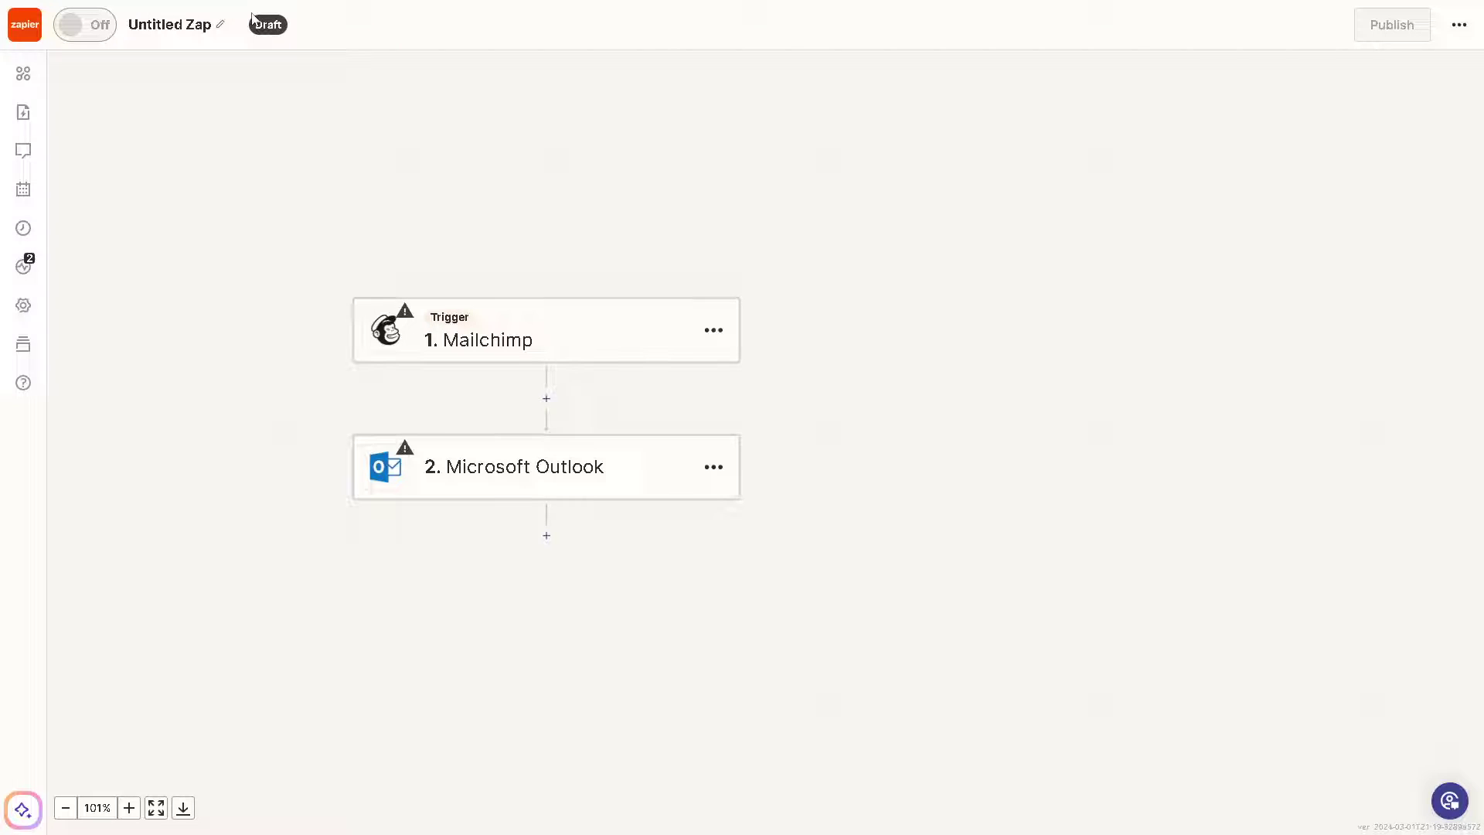
# Step: Rename the Zap to 'How to connect Microsoft Outlook to Mailchimp'
pyautogui.click(185, 25)
pyautogui.write('How to connect Microsoft Outlook to Mailchimp')
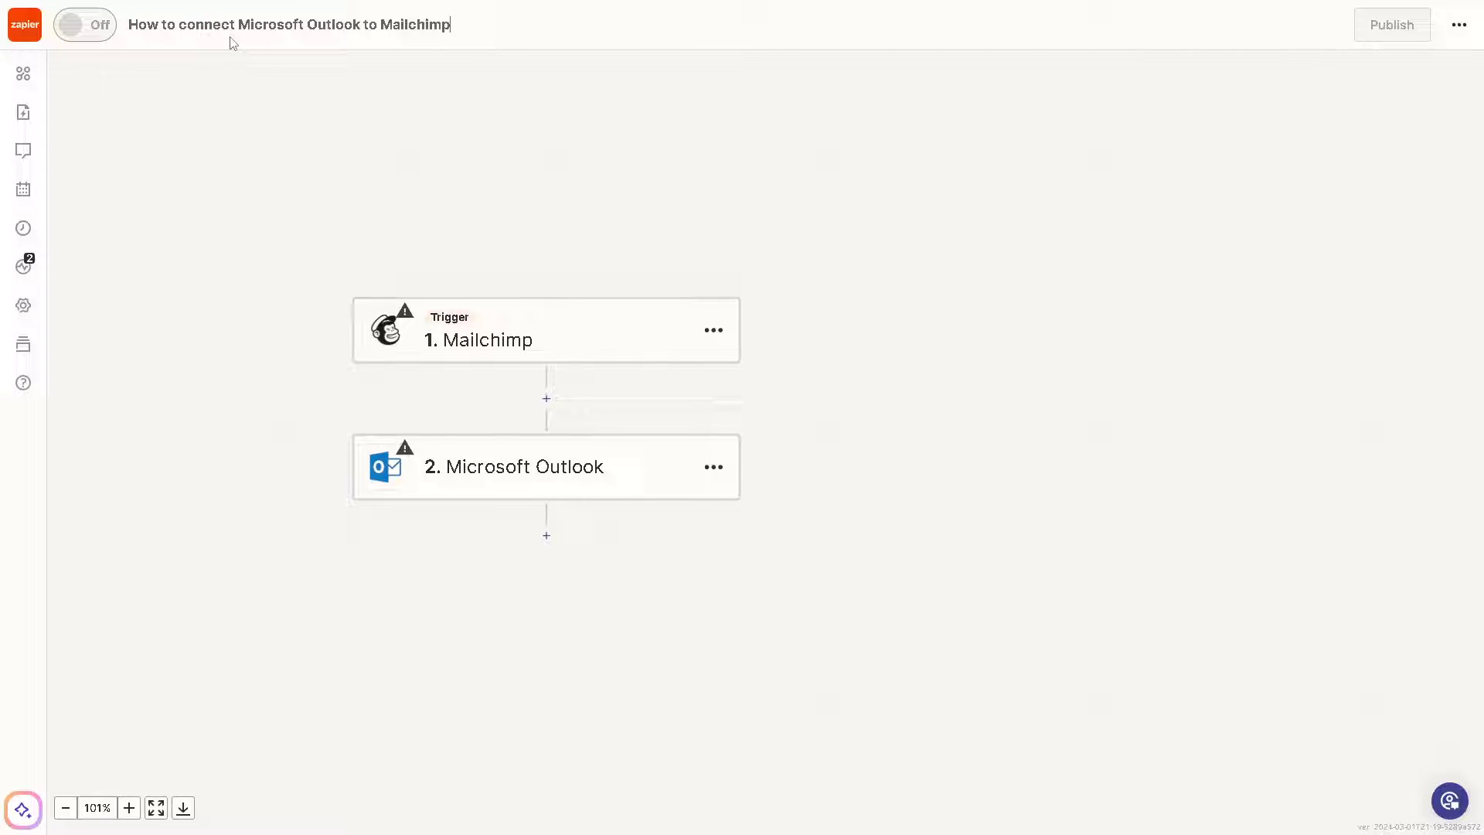
pyautogui.click(131, 166)
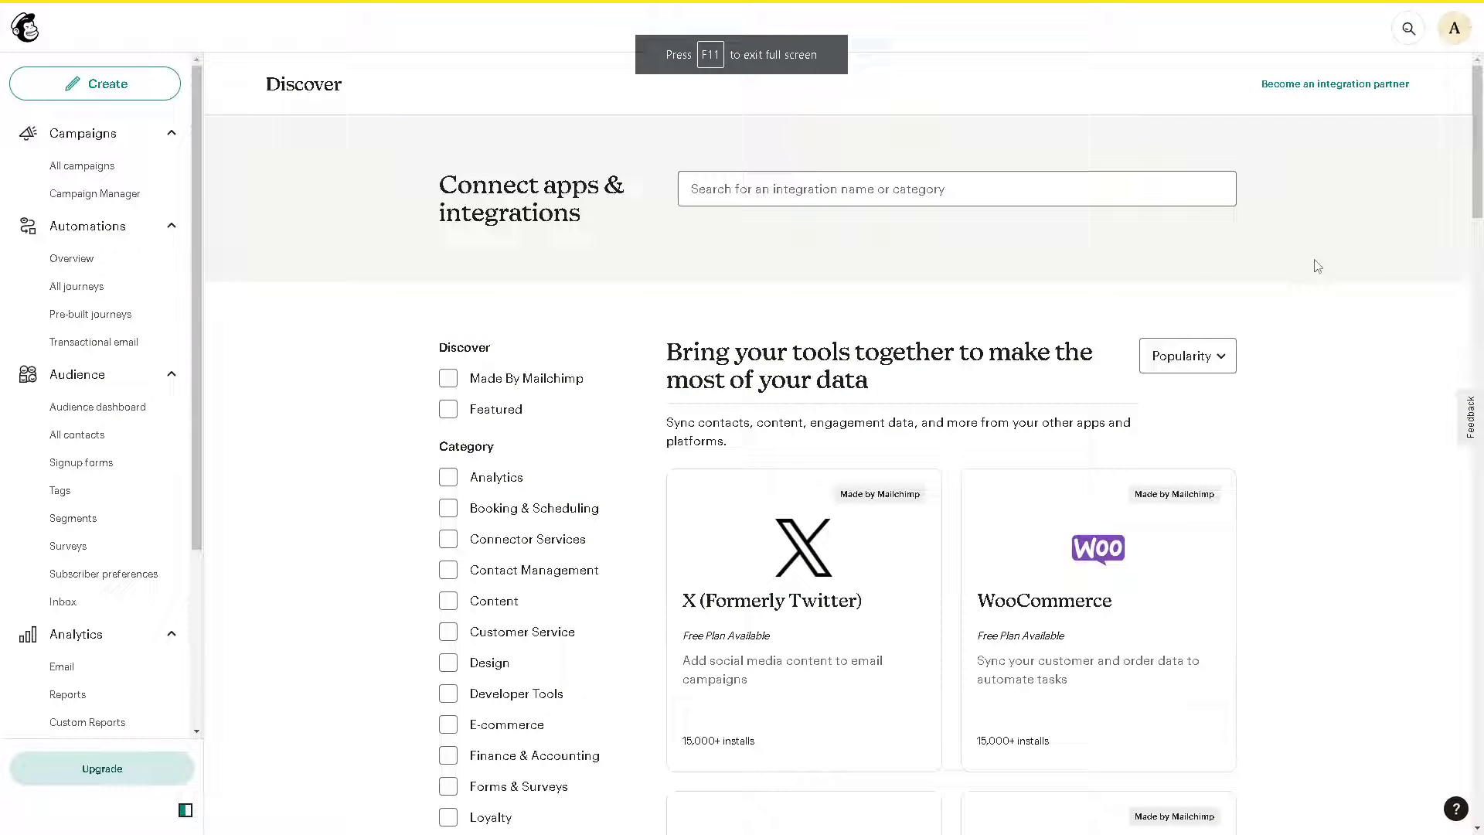
# Step: Search Mailchimp's integrations for 'Outlook', then 'Microsoft', both returning no results
pyautogui.click(806, 185)
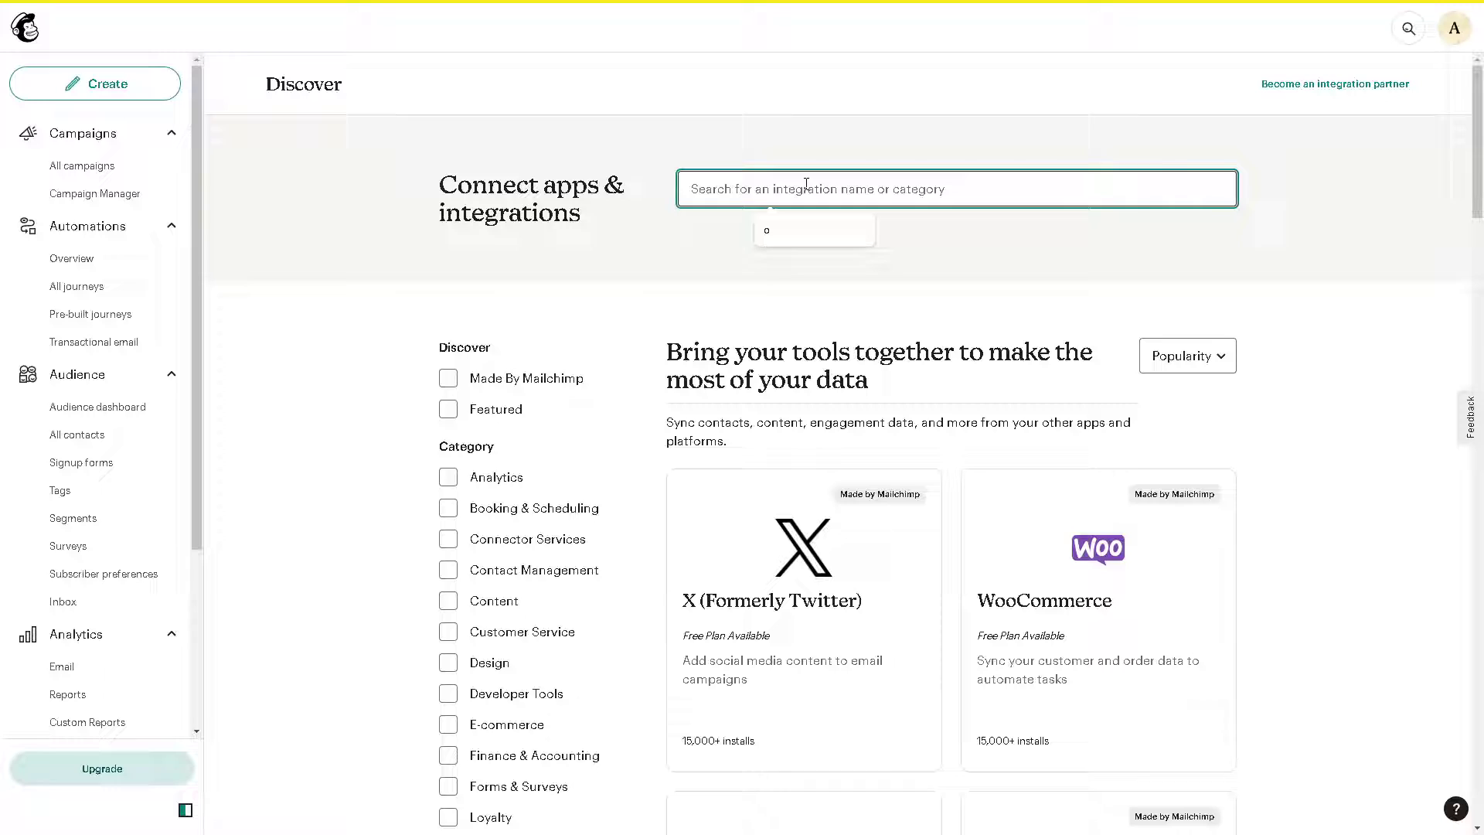
pyautogui.write('Outlook')
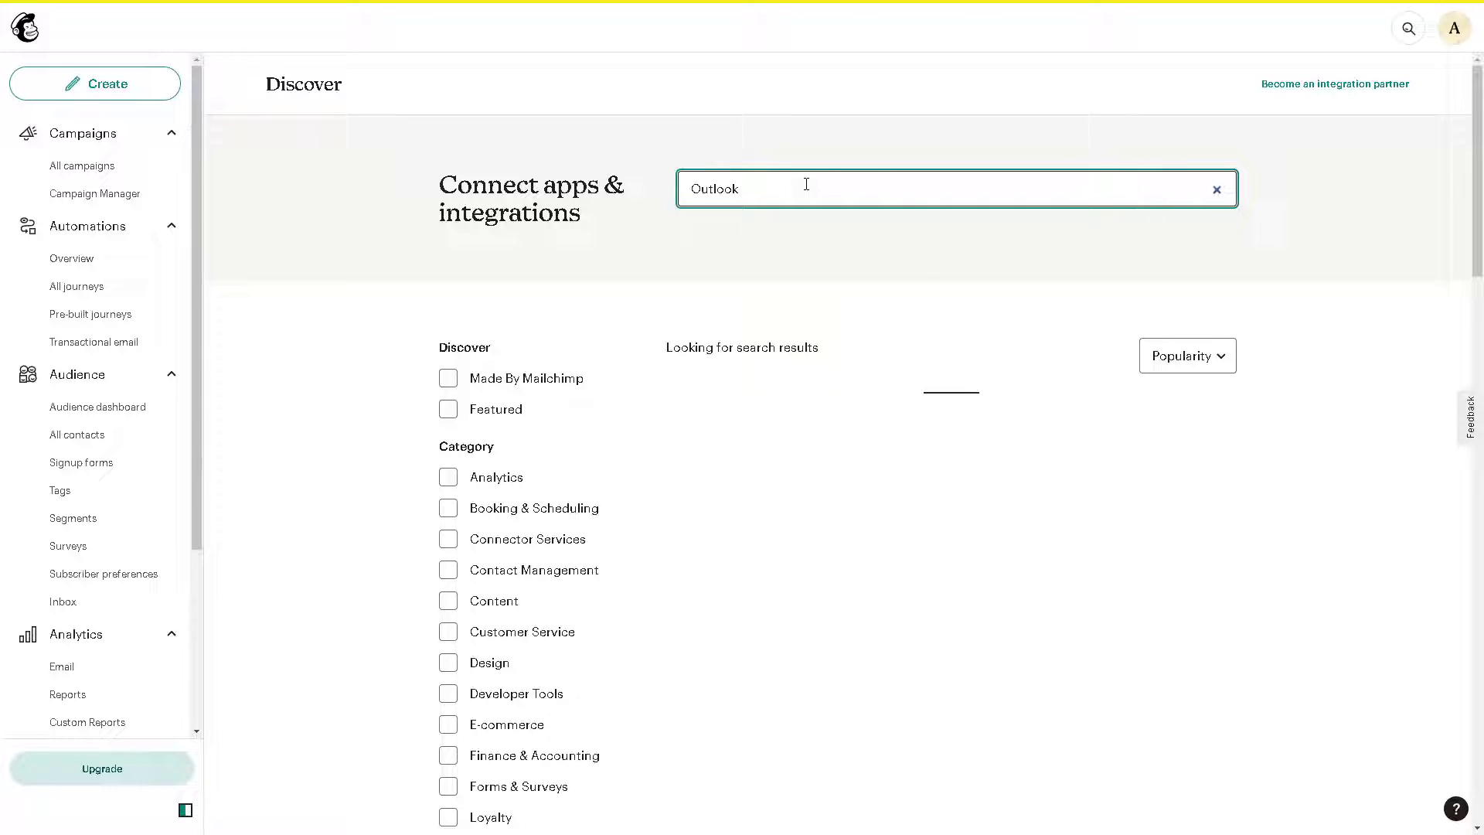
pyautogui.hotkey('ctrl', 'a')
pyautogui.press('BackSpace')
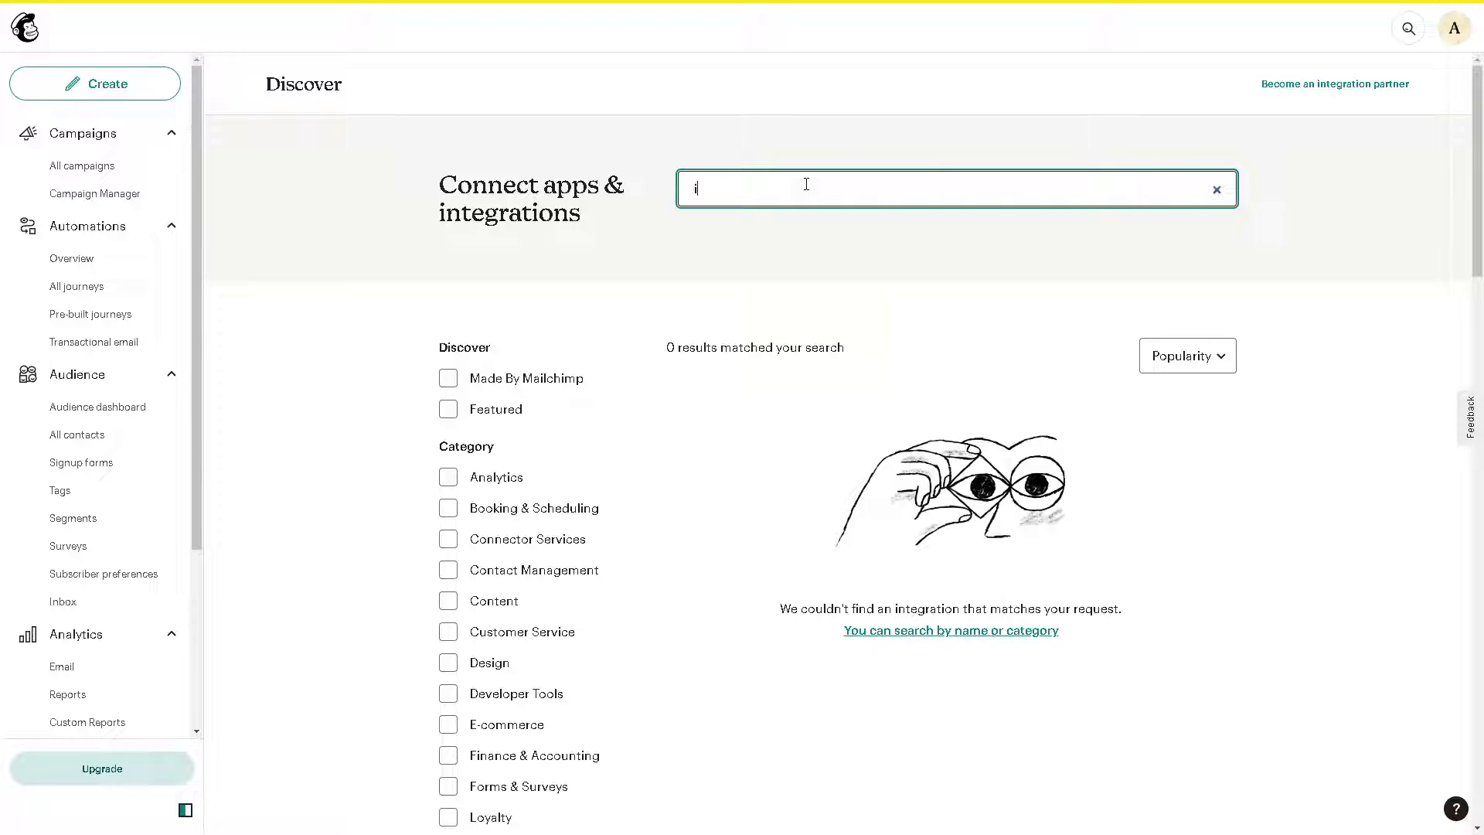
pyautogui.write('Mi')
pyautogui.write('crosfot')
pyautogui.press('BackSpace')
pyautogui.press('BackSpace')
pyautogui.press('BackSpace')
pyautogui.write('oft')
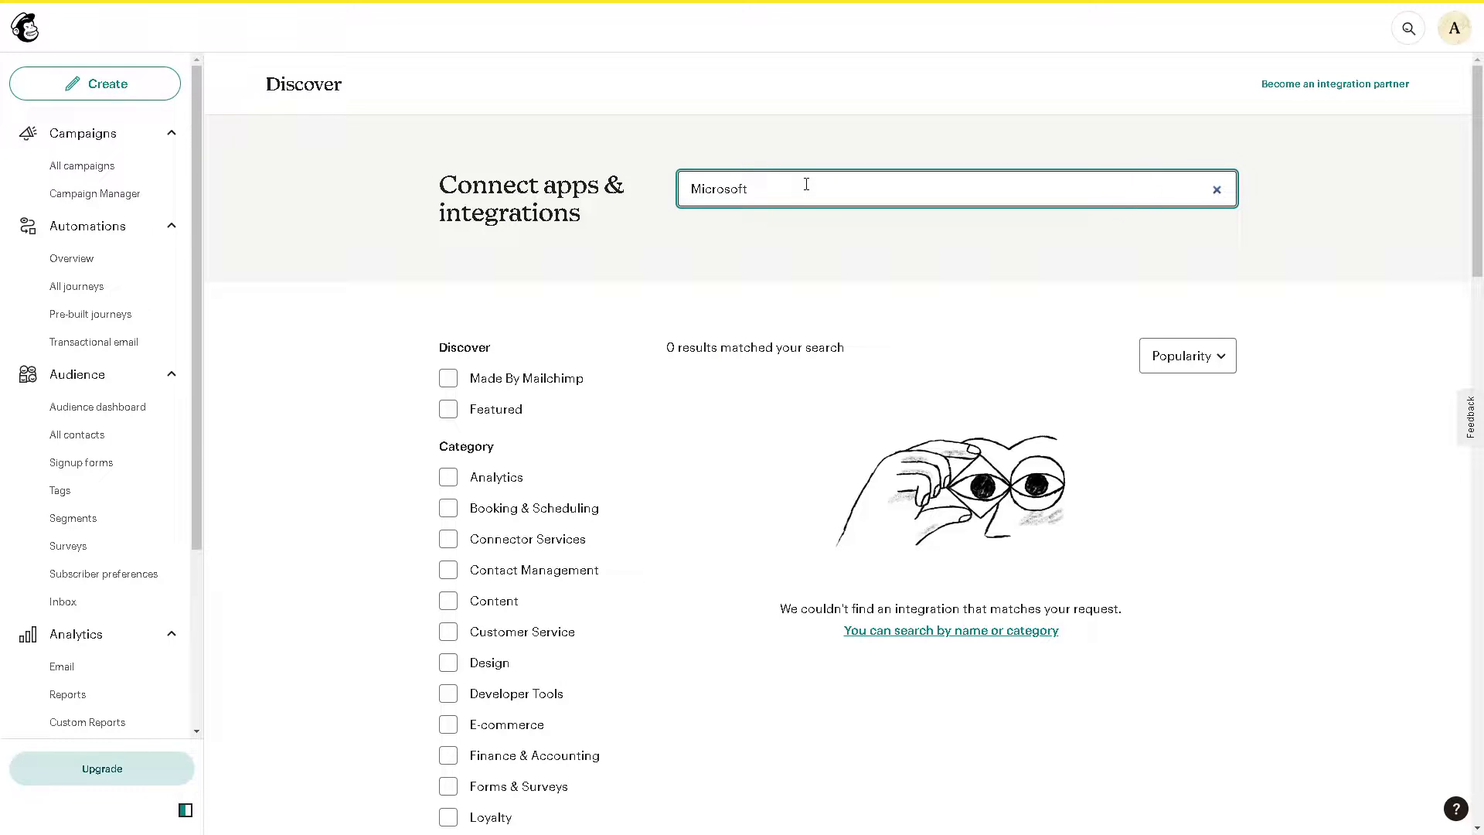